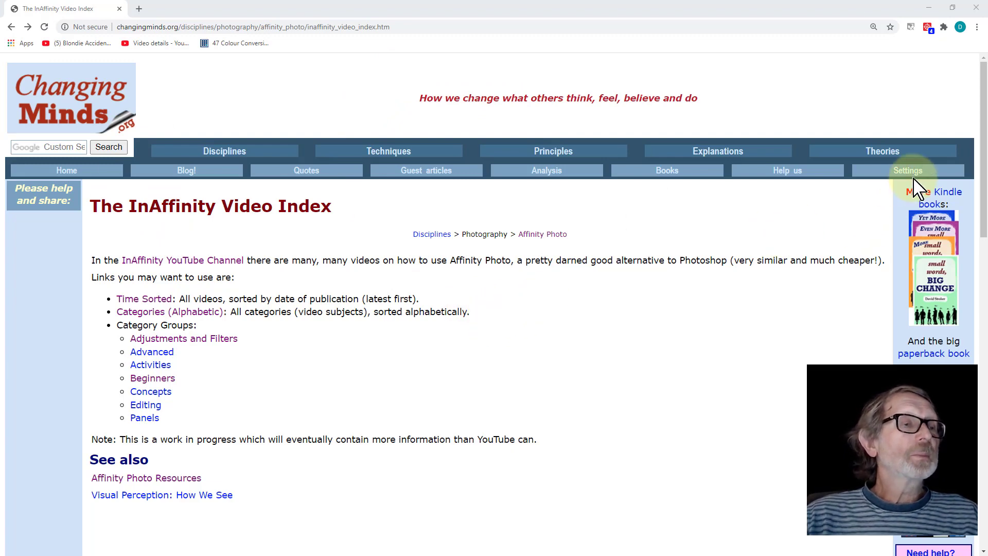
Switch the site layout to Mobile in Settings and acknowledge the alert
{"action": "left_click", "coordinate": [907, 170]}
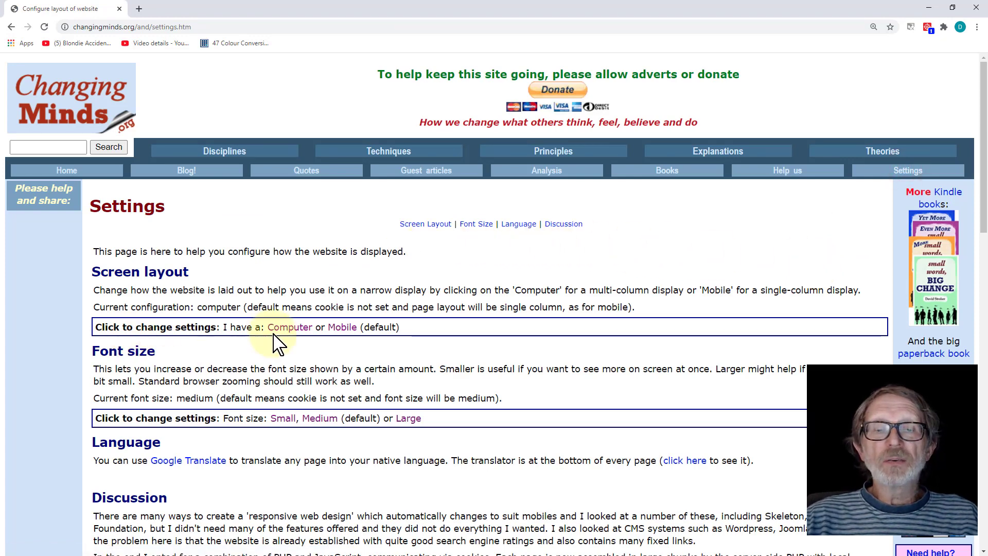
{"action": "left_click", "coordinate": [342, 327]}
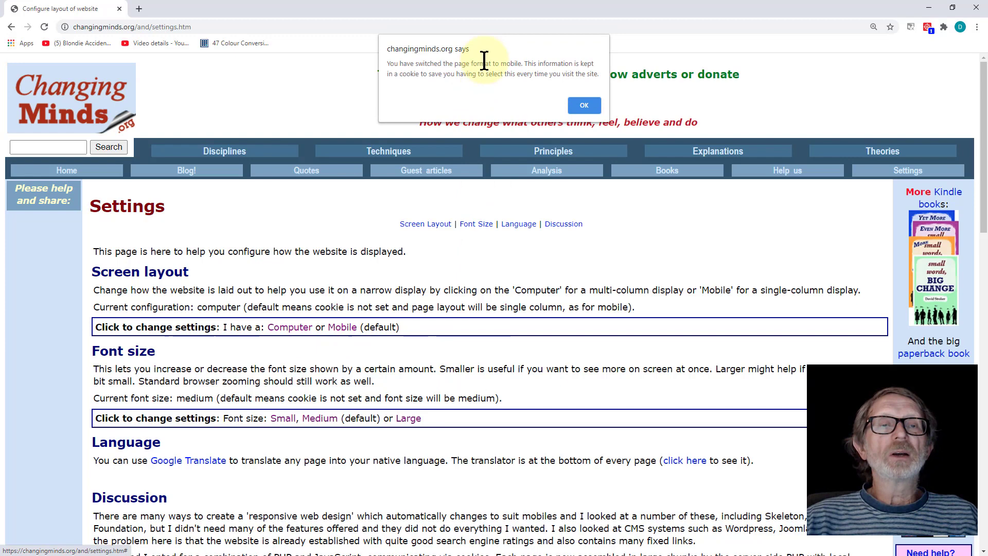
{"action": "left_click", "coordinate": [585, 105]}
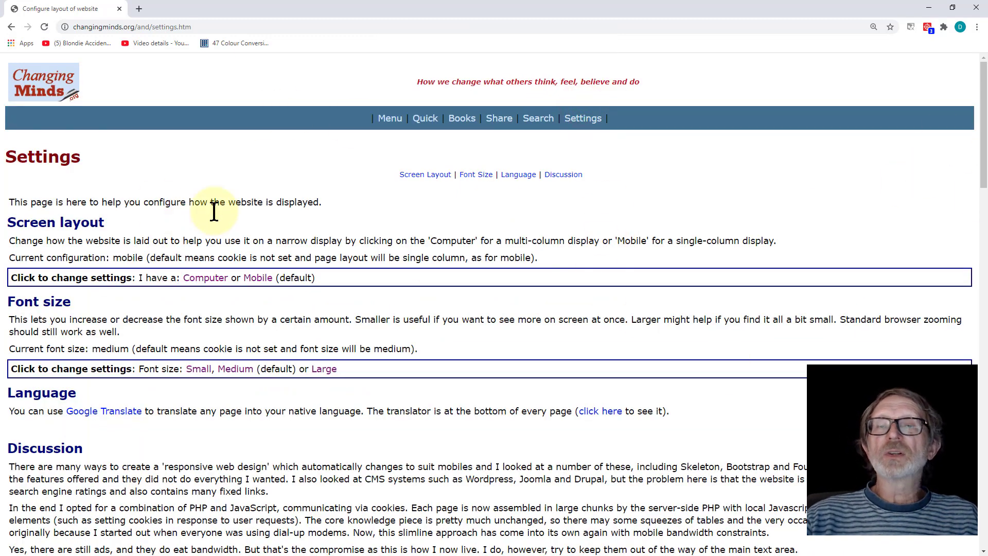
Go back to the Video Index, reload it, then restore and re-maximize Chrome
{"action": "left_click", "coordinate": [11, 26]}
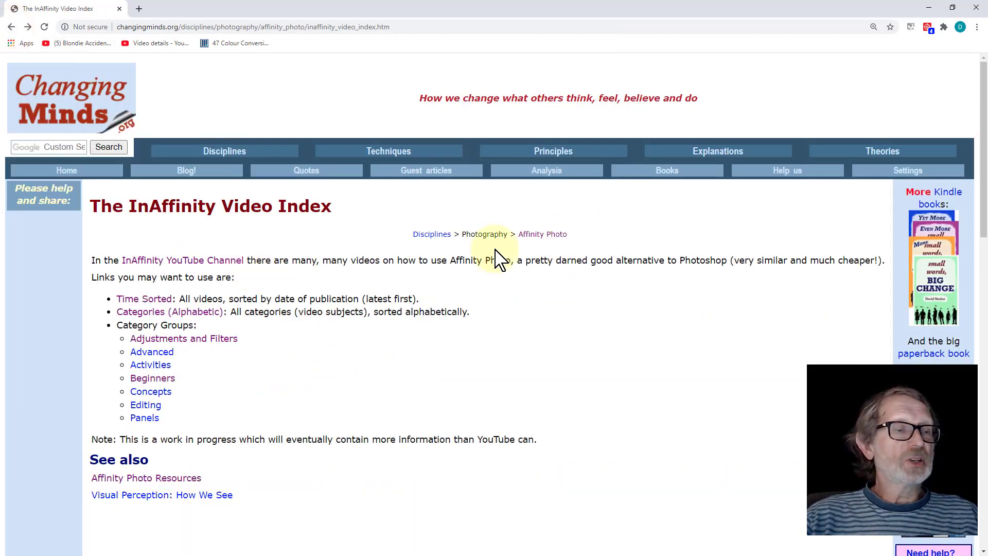
{"action": "left_click", "coordinate": [45, 26]}
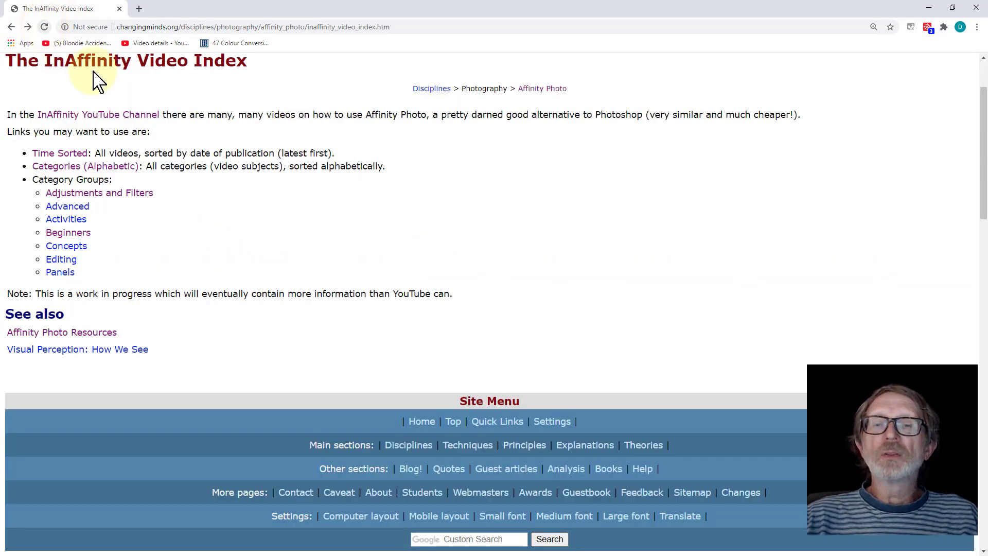
{"action": "scroll", "coordinate": [258, 201], "scroll_direction": "up", "scroll_amount": 3}
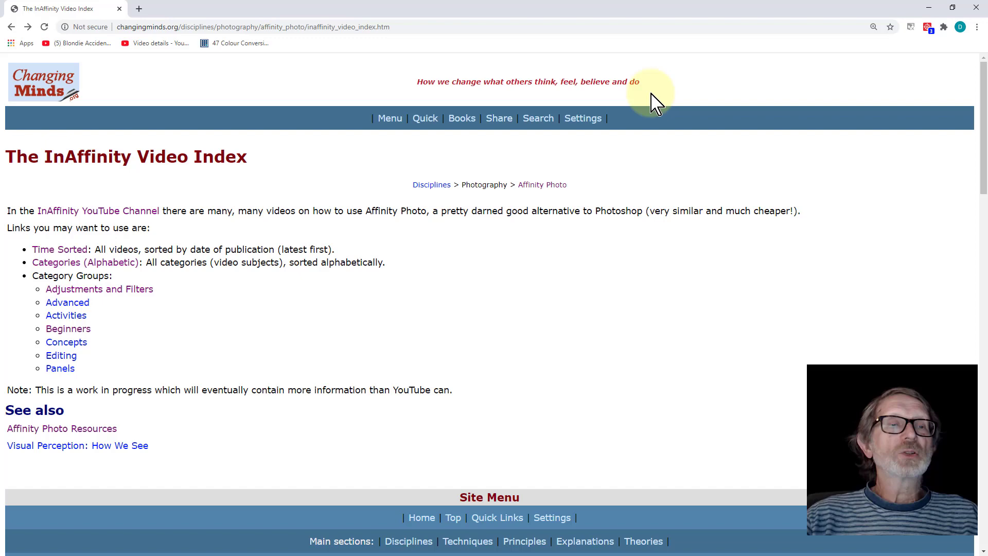
{"action": "double_click", "coordinate": [541, 9]}
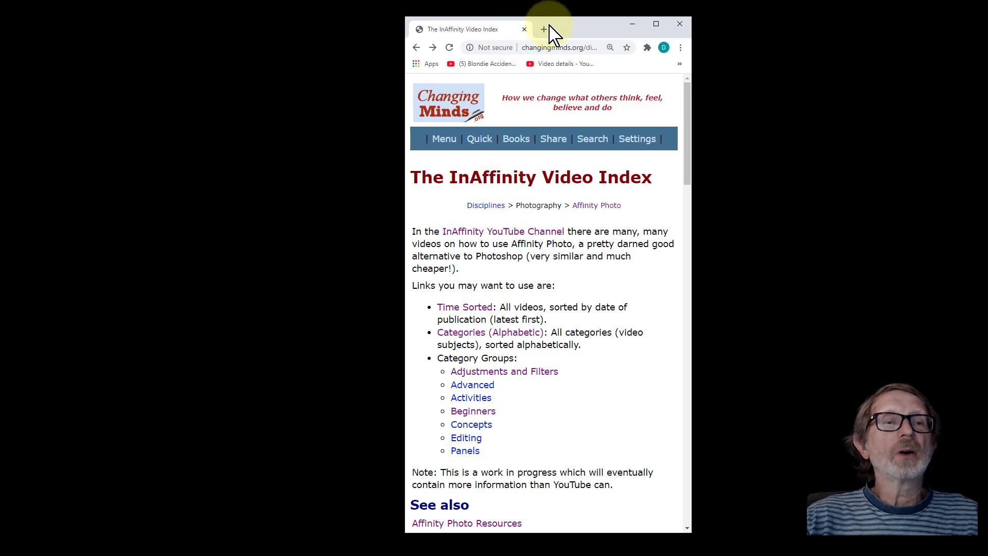
{"action": "double_click", "coordinate": [573, 35]}
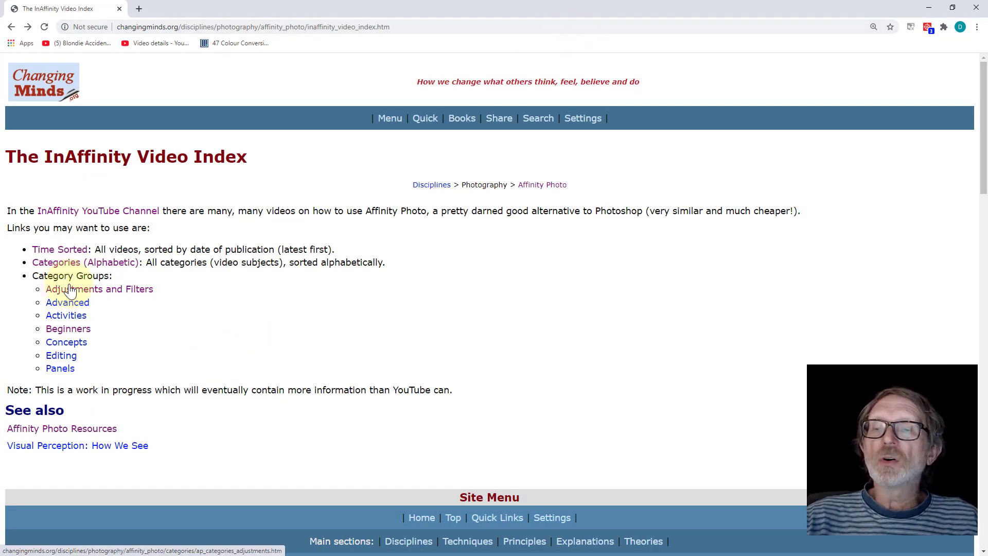
Follow the Time Sorted link from the InAffinity Video Index
{"action": "left_click", "coordinate": [62, 250]}
{"action": "scroll", "coordinate": [208, 310], "scroll_direction": "down", "scroll_amount": 2}
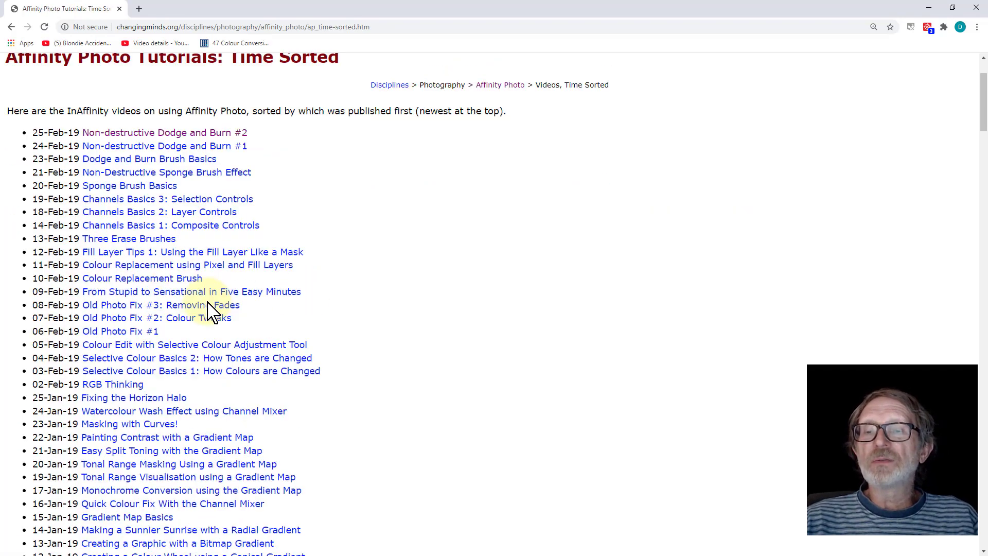
{"action": "scroll", "coordinate": [209, 309], "scroll_direction": "down", "scroll_amount": 5}
{"action": "scroll", "coordinate": [205, 317], "scroll_direction": "down", "scroll_amount": 5}
{"action": "scroll", "coordinate": [205, 324], "scroll_direction": "down", "scroll_amount": 5}
{"action": "scroll", "coordinate": [203, 332], "scroll_direction": "down", "scroll_amount": 5}
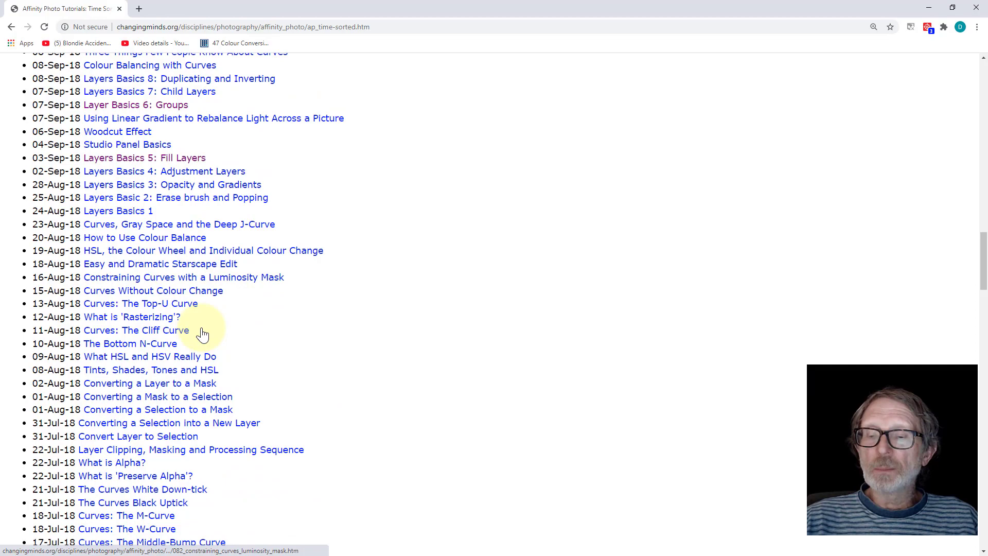
{"action": "scroll", "coordinate": [202, 333], "scroll_direction": "down", "scroll_amount": 5}
{"action": "scroll", "coordinate": [186, 347], "scroll_direction": "down", "scroll_amount": 5}
{"action": "scroll", "coordinate": [170, 363], "scroll_direction": "down", "scroll_amount": 5}
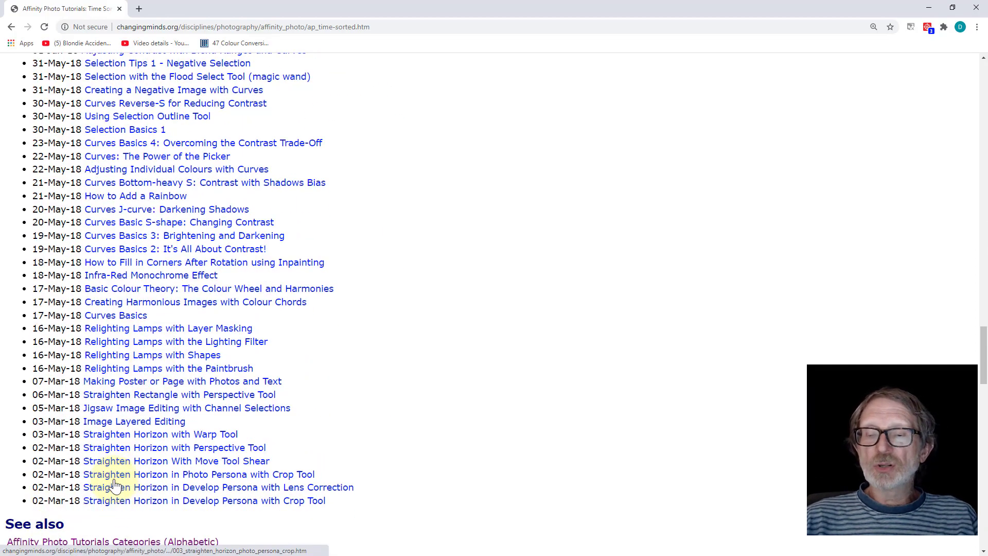
{"action": "scroll", "coordinate": [115, 484], "scroll_direction": "up", "scroll_amount": 5}
{"action": "scroll", "coordinate": [123, 478], "scroll_direction": "up", "scroll_amount": 5}
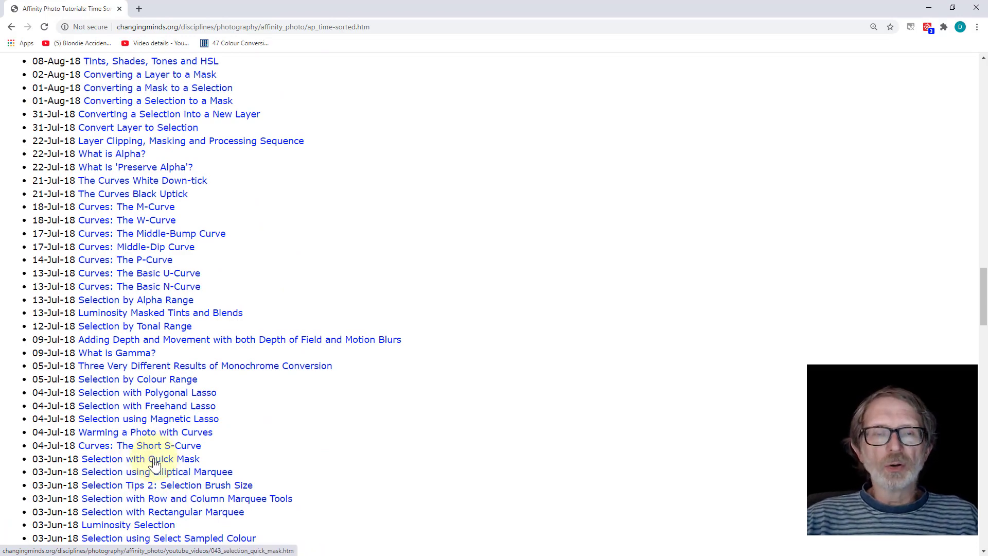
{"action": "scroll", "coordinate": [85, 448], "scroll_direction": "up", "scroll_amount": 5}
{"action": "scroll", "coordinate": [109, 425], "scroll_direction": "up", "scroll_amount": 5}
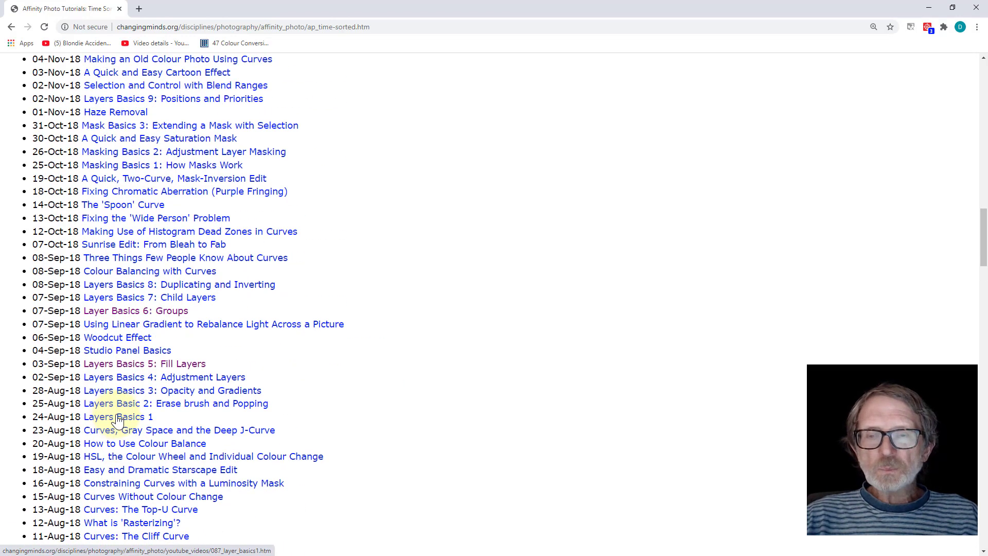
{"action": "scroll", "coordinate": [120, 419], "scroll_direction": "up", "scroll_amount": 5}
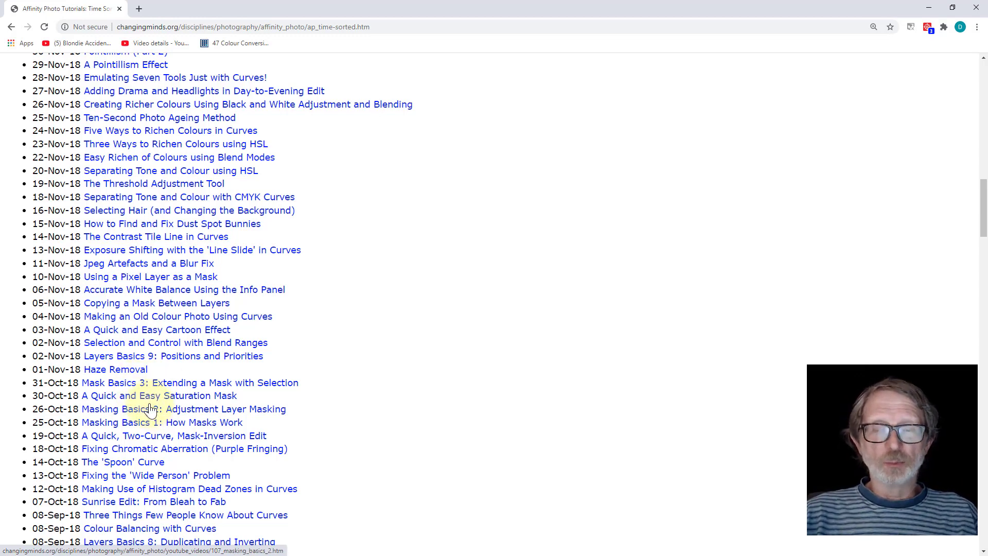
{"action": "scroll", "coordinate": [154, 405], "scroll_direction": "up", "scroll_amount": 1}
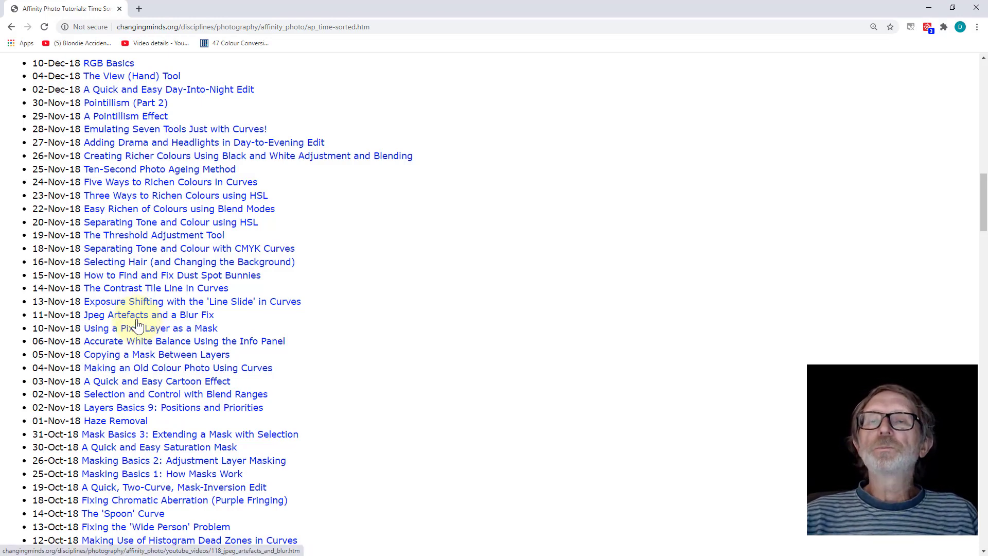
{"action": "scroll", "coordinate": [136, 325], "scroll_direction": "up", "scroll_amount": 5}
{"action": "scroll", "coordinate": [136, 232], "scroll_direction": "up", "scroll_amount": 5}
{"action": "scroll", "coordinate": [135, 186], "scroll_direction": "up", "scroll_amount": 5}
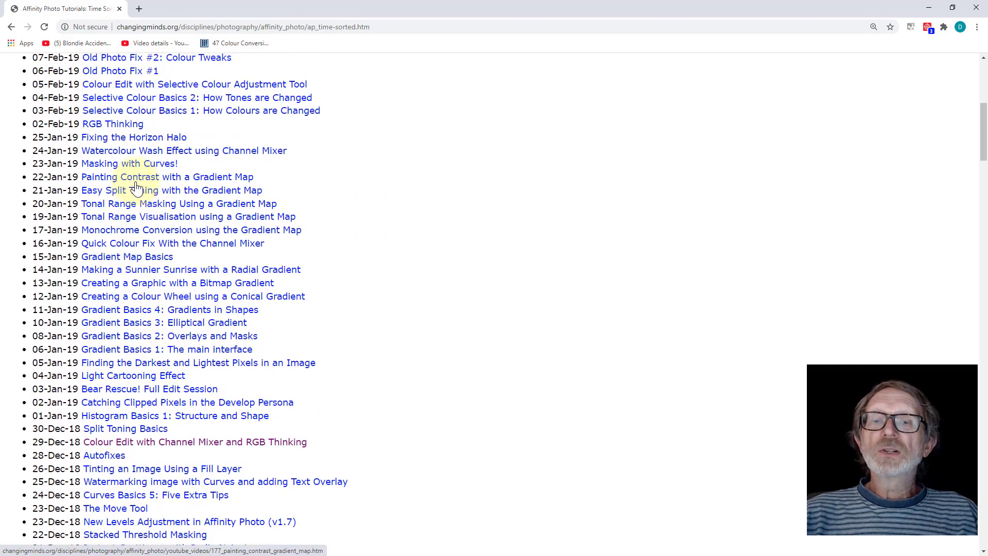
{"action": "scroll", "coordinate": [135, 185], "scroll_direction": "up", "scroll_amount": 5}
{"action": "scroll", "coordinate": [135, 186], "scroll_direction": "up", "scroll_amount": 5}
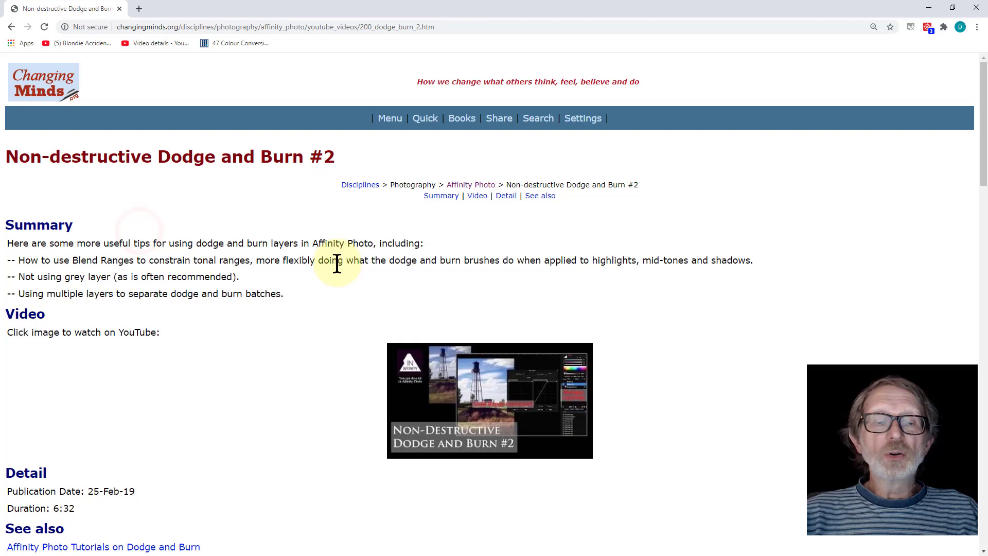
{"action": "scroll", "coordinate": [270, 262], "scroll_direction": "down", "scroll_amount": 1}
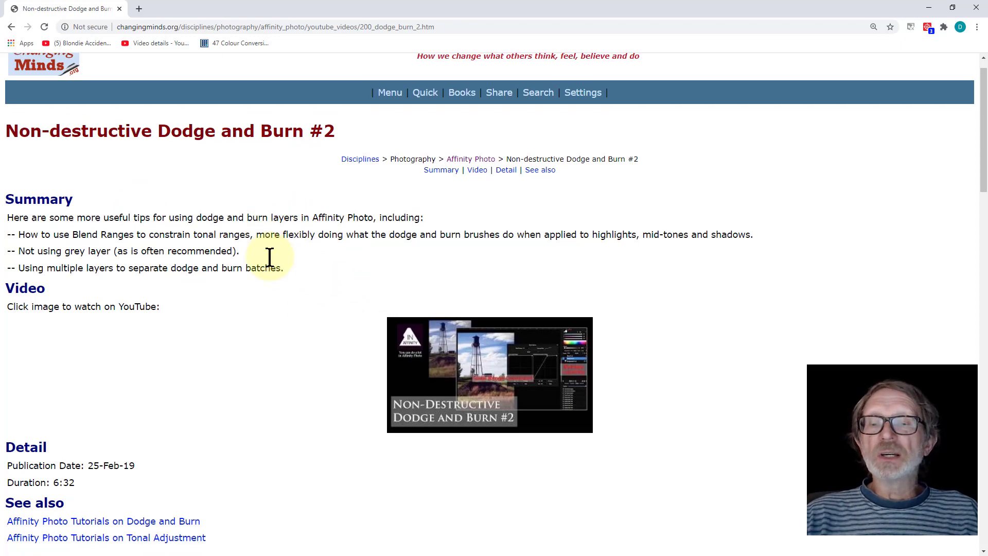
{"action": "scroll", "coordinate": [270, 263], "scroll_direction": "down", "scroll_amount": 1}
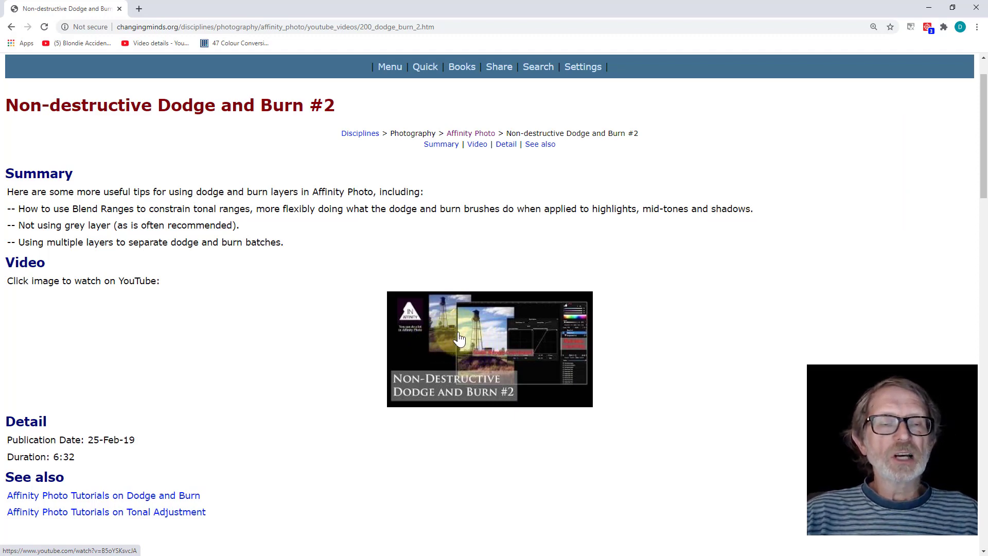
Open the Dodge and Burn #2 thumbnail's YouTube link in a new tab and view it
{"action": "right_click", "coordinate": [457, 337]}
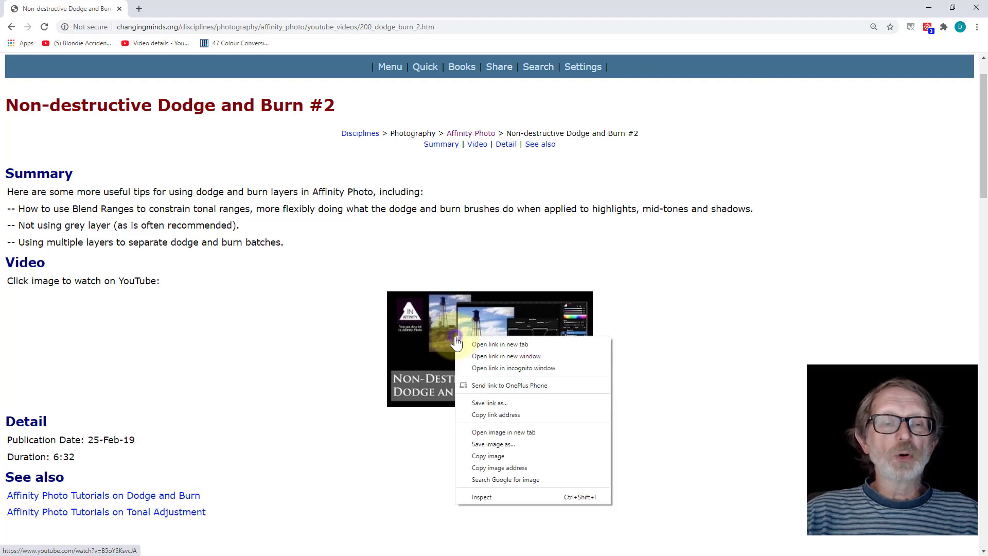
{"action": "left_click", "coordinate": [502, 345]}
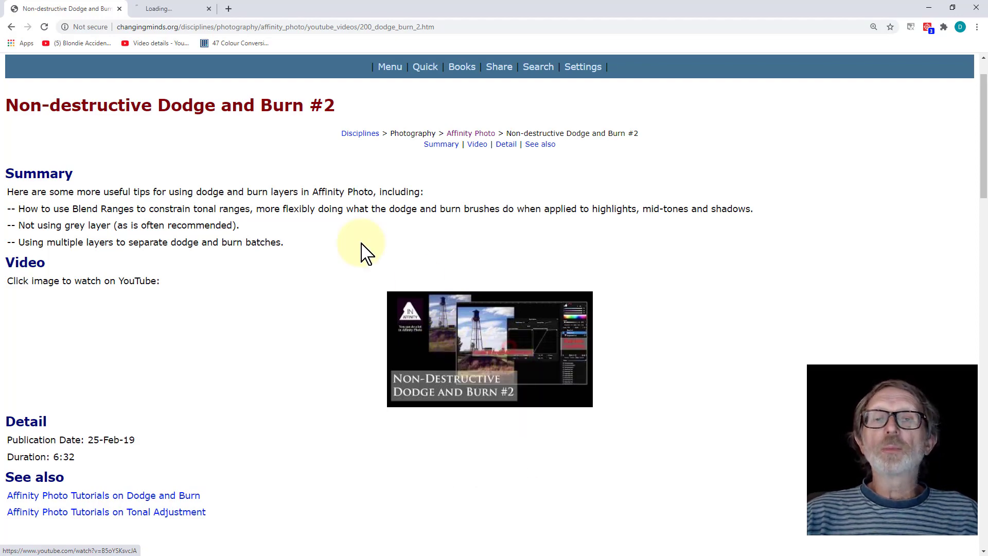
{"action": "left_click", "coordinate": [188, 8]}
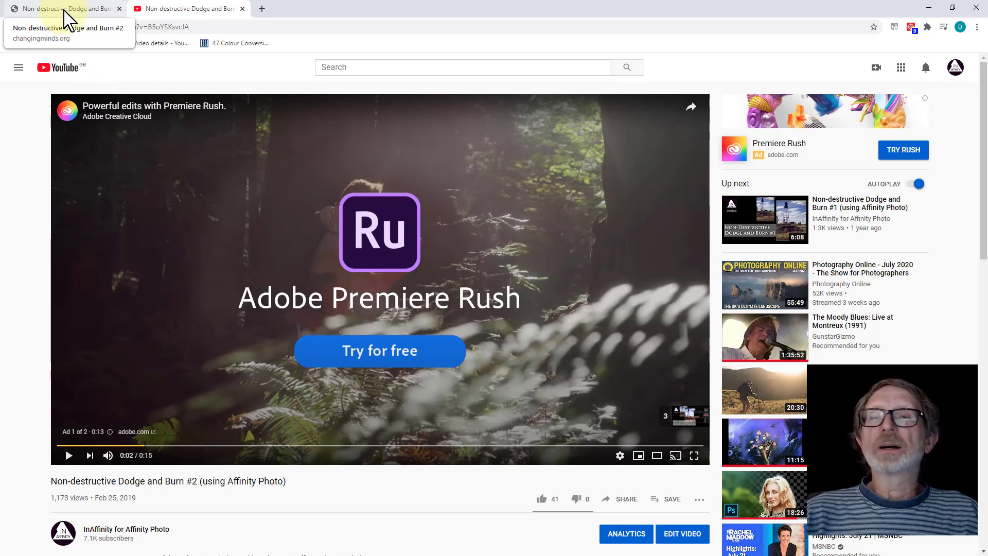
Switch to the first tab showing the changingminds.org Dodge and Burn #2 page
{"action": "left_click", "coordinate": [74, 9]}
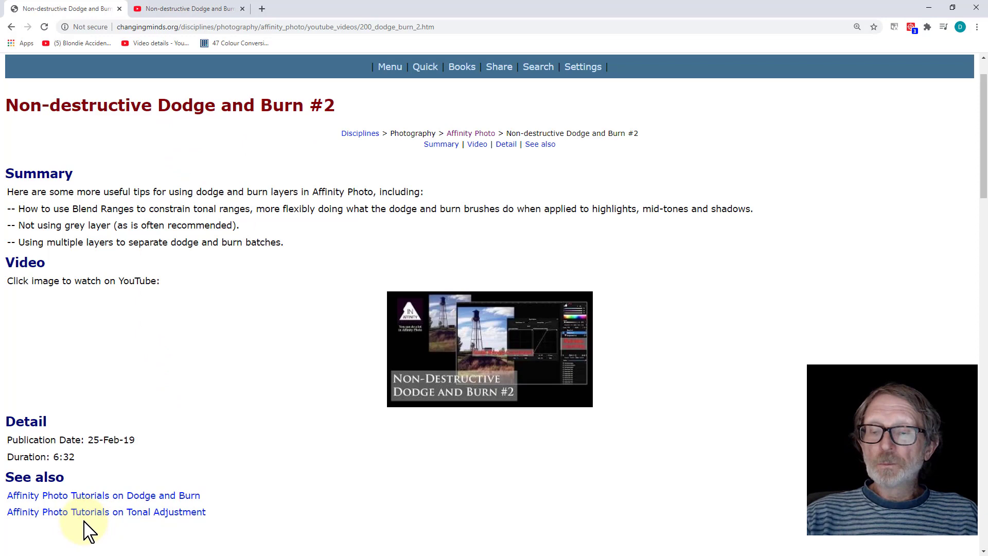
Browse Dodge and Burn, Tools and Toolbars, Crop Tool, inpainting tutorial, then Affinity Photo breadcrumb
{"action": "left_click", "coordinate": [97, 495]}
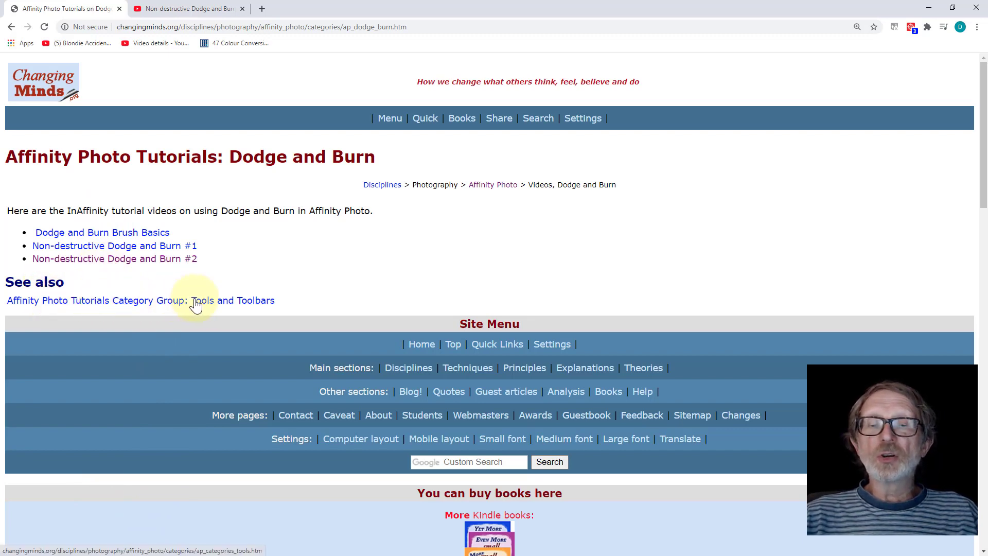
{"action": "left_click", "coordinate": [169, 301]}
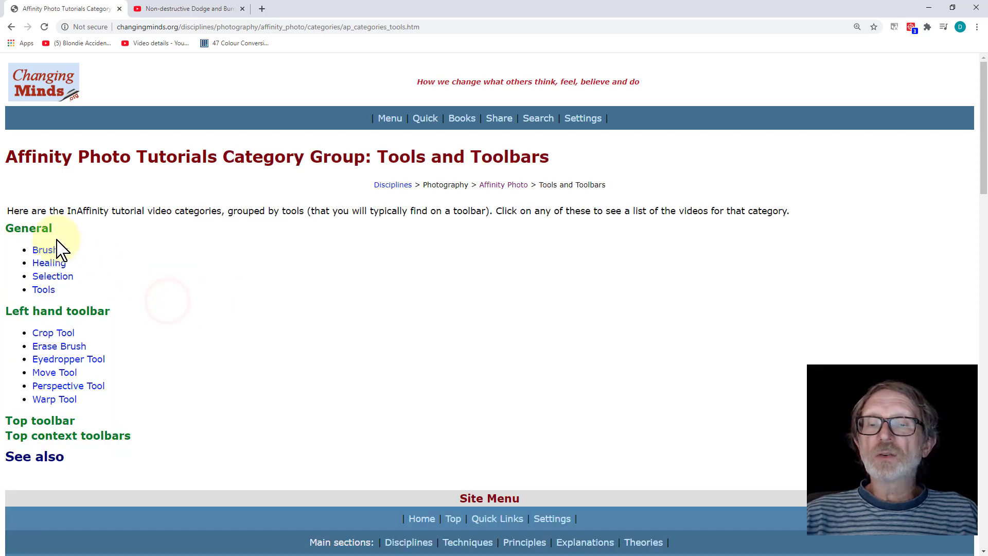
{"action": "left_click", "coordinate": [54, 332]}
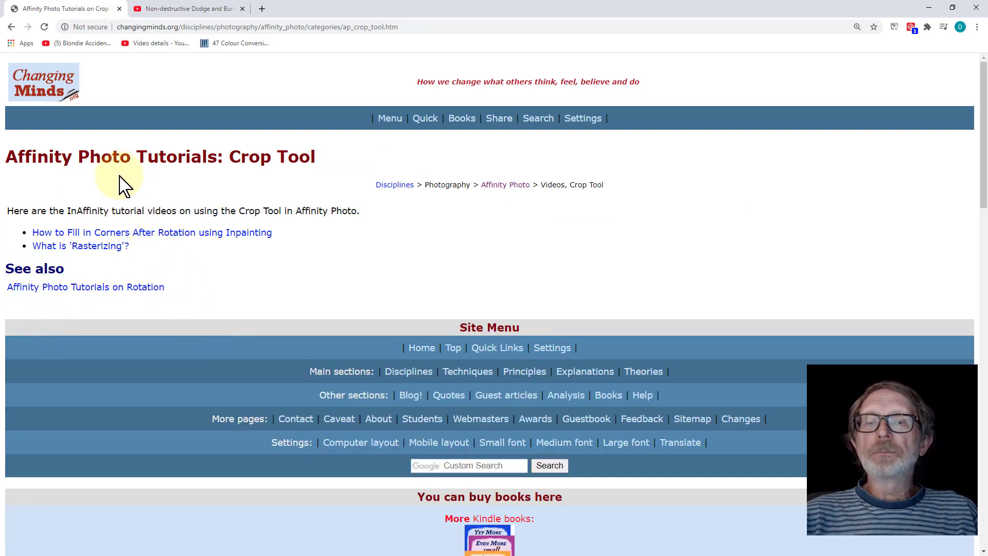
{"action": "left_click", "coordinate": [130, 232]}
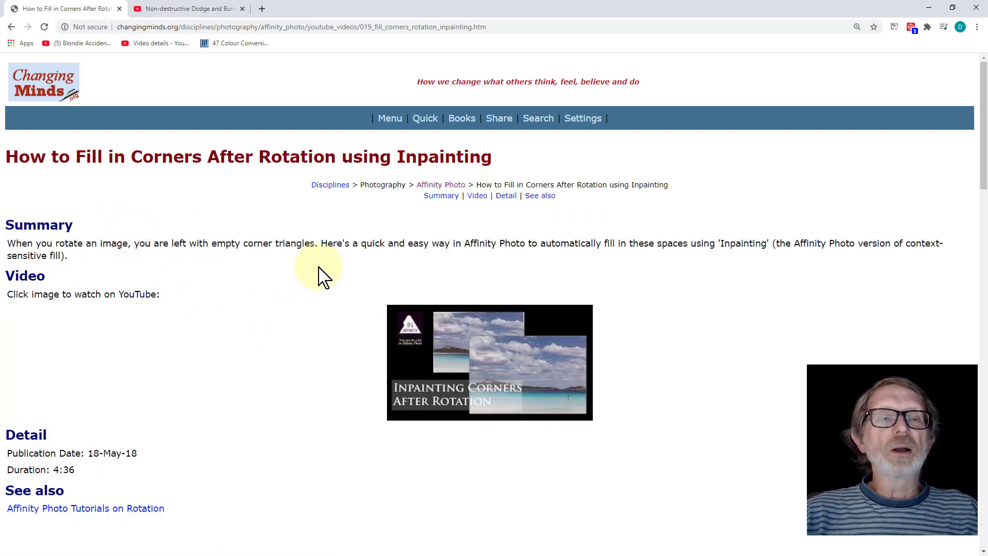
{"action": "left_click", "coordinate": [446, 186]}
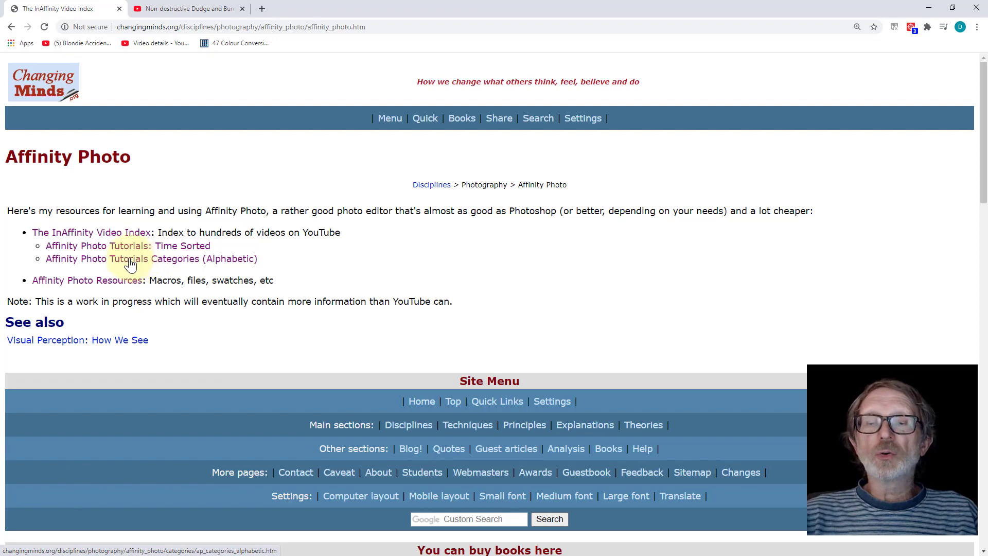
Open the alphabetic tutorial categories list and pick the Basics category
{"action": "left_click", "coordinate": [130, 259]}
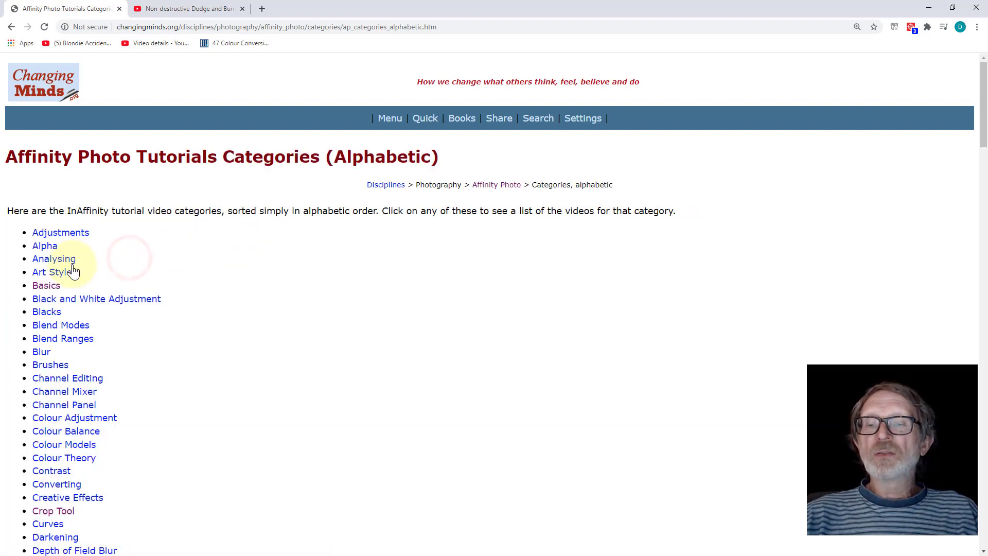
{"action": "scroll", "coordinate": [77, 324], "scroll_direction": "down", "scroll_amount": 5}
{"action": "scroll", "coordinate": [85, 344], "scroll_direction": "down", "scroll_amount": 3}
{"action": "scroll", "coordinate": [86, 344], "scroll_direction": "down", "scroll_amount": 5}
{"action": "scroll", "coordinate": [85, 345], "scroll_direction": "down", "scroll_amount": 4}
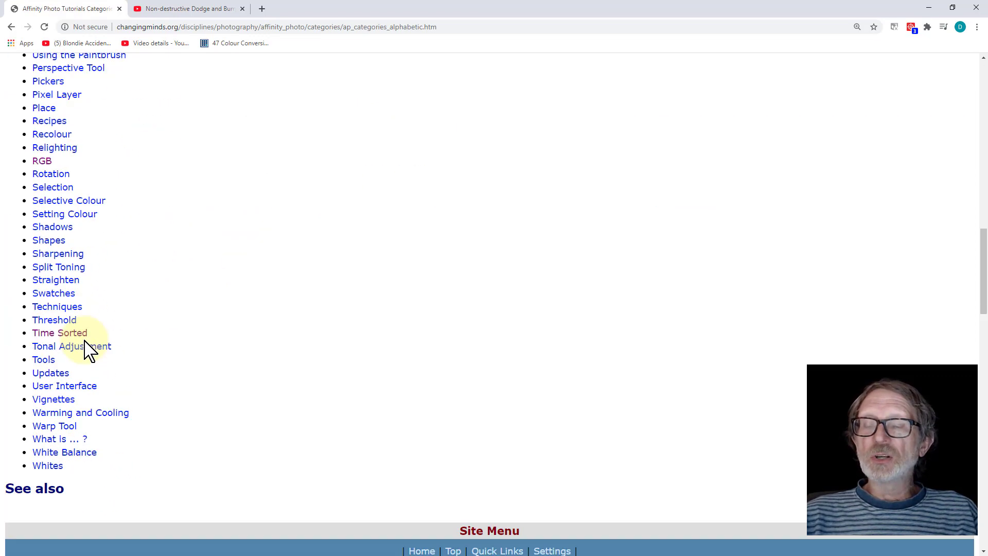
{"action": "scroll", "coordinate": [85, 344], "scroll_direction": "down", "scroll_amount": 2}
{"action": "scroll", "coordinate": [86, 351], "scroll_direction": "up", "scroll_amount": 5}
{"action": "scroll", "coordinate": [85, 351], "scroll_direction": "up", "scroll_amount": 3}
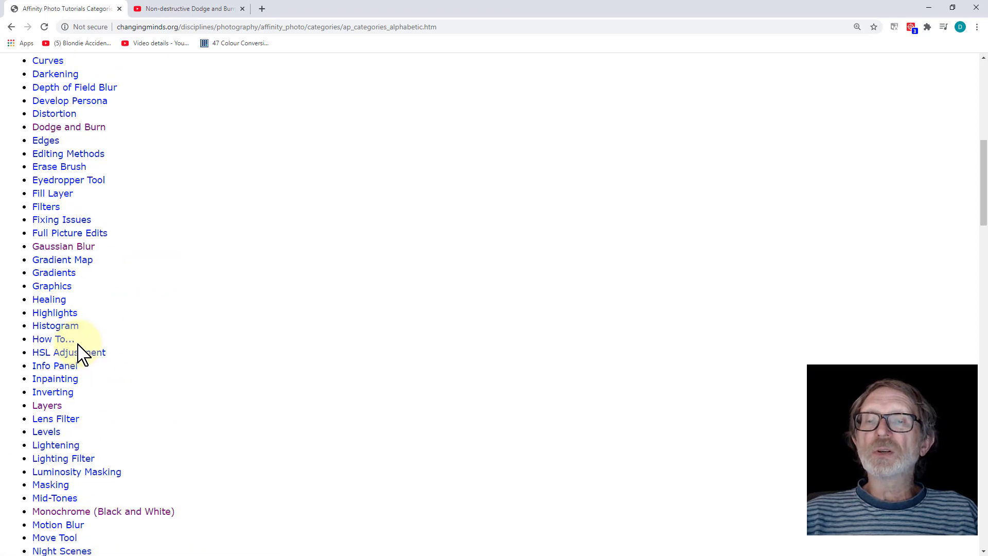
{"action": "scroll", "coordinate": [81, 351], "scroll_direction": "up", "scroll_amount": 4}
{"action": "scroll", "coordinate": [78, 351], "scroll_direction": "up", "scroll_amount": 1}
{"action": "scroll", "coordinate": [78, 351], "scroll_direction": "up", "scroll_amount": 3}
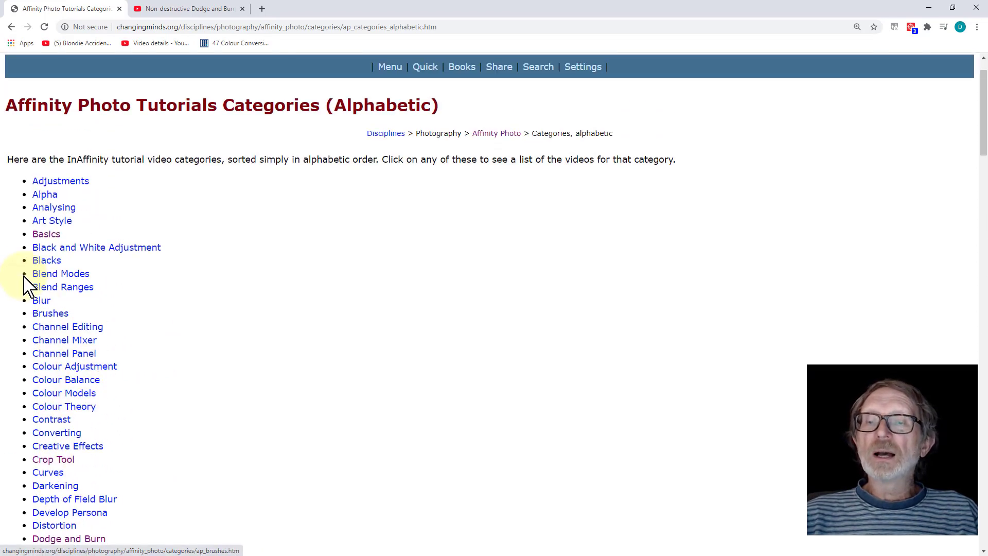
{"action": "left_click", "coordinate": [47, 234]}
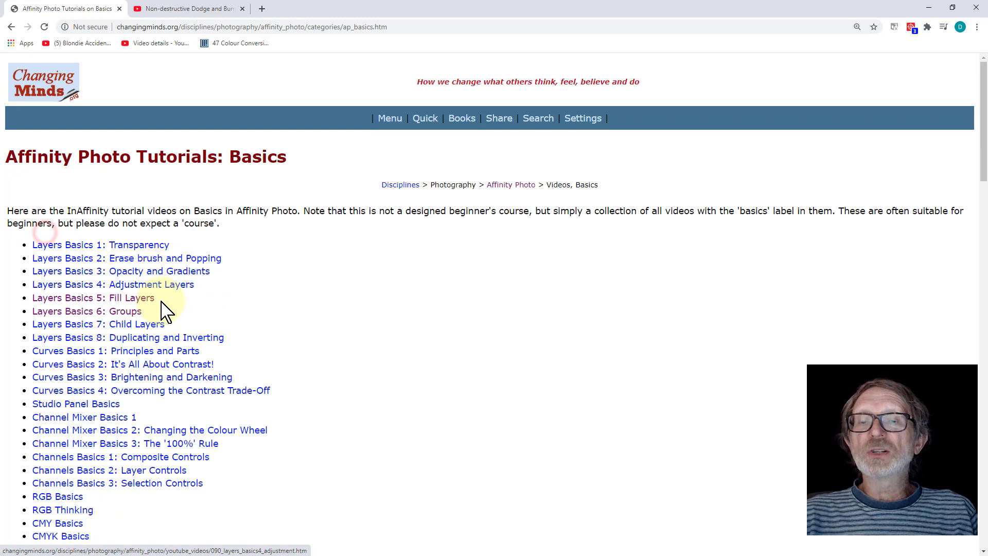
{"action": "scroll", "coordinate": [139, 305], "scroll_direction": "down", "scroll_amount": 3}
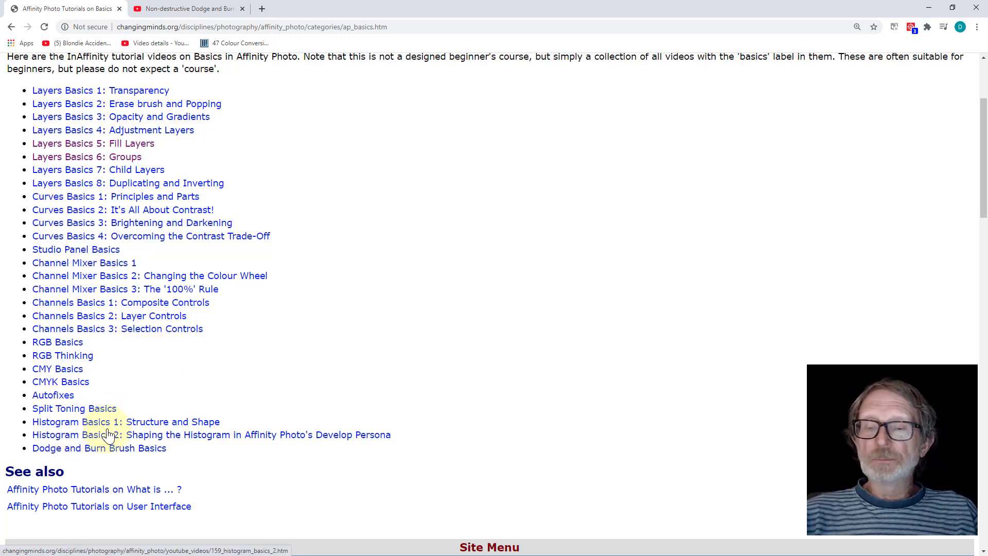
{"action": "scroll", "coordinate": [109, 386], "scroll_direction": "up", "scroll_amount": 5}
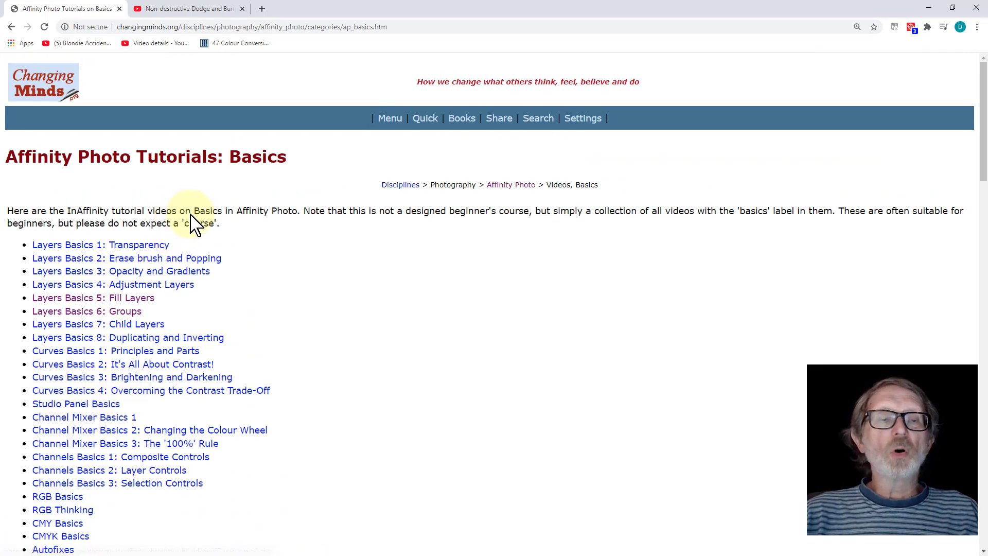